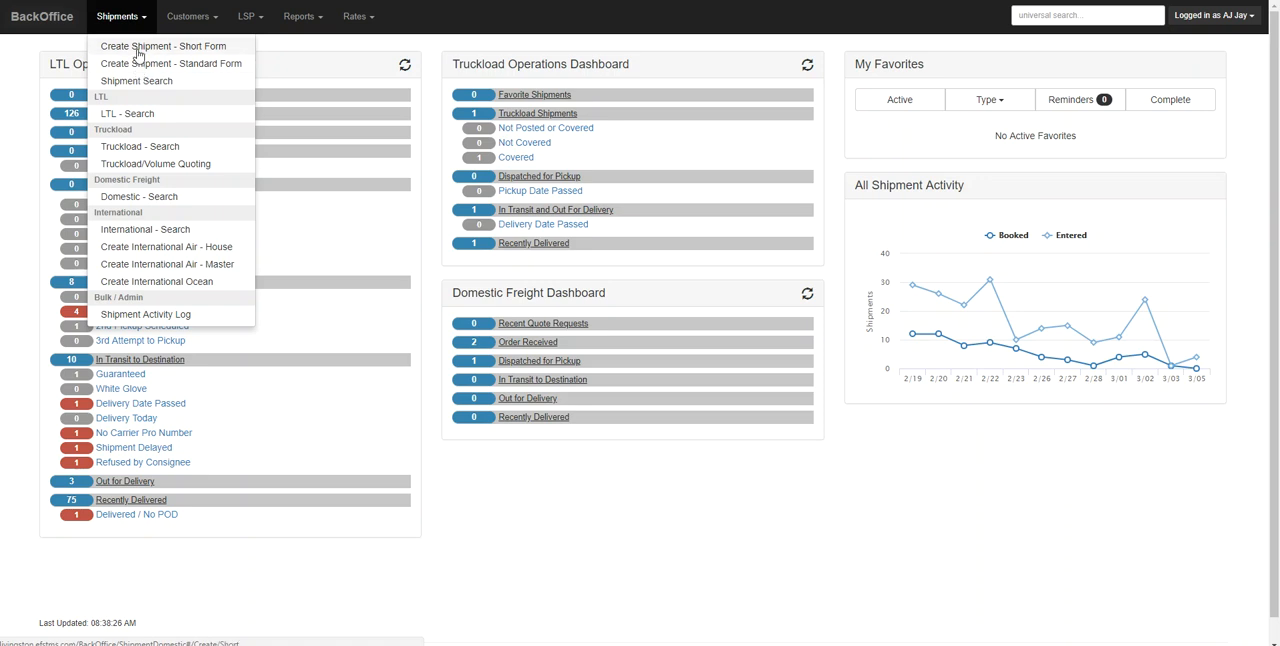
Start a new short-form shipment and select DEMO CLIENT as its customer
{"action": "left_click", "coordinate": [138, 54]}
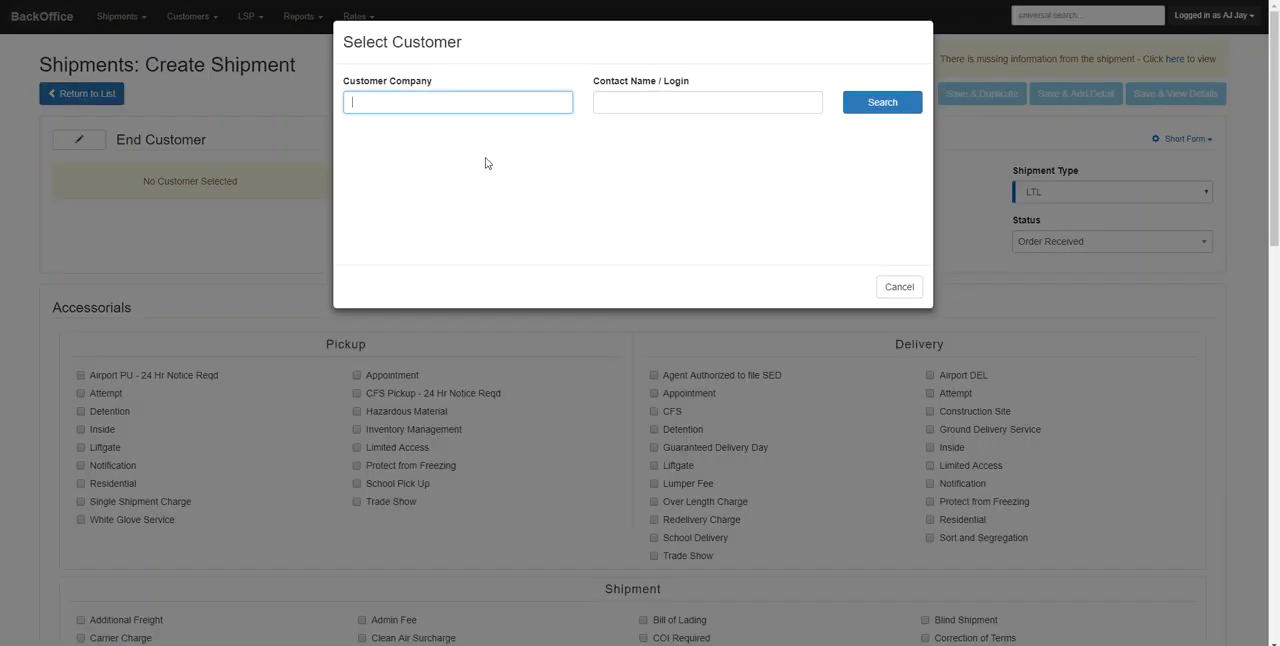
{"action": "type", "text": "dem"}
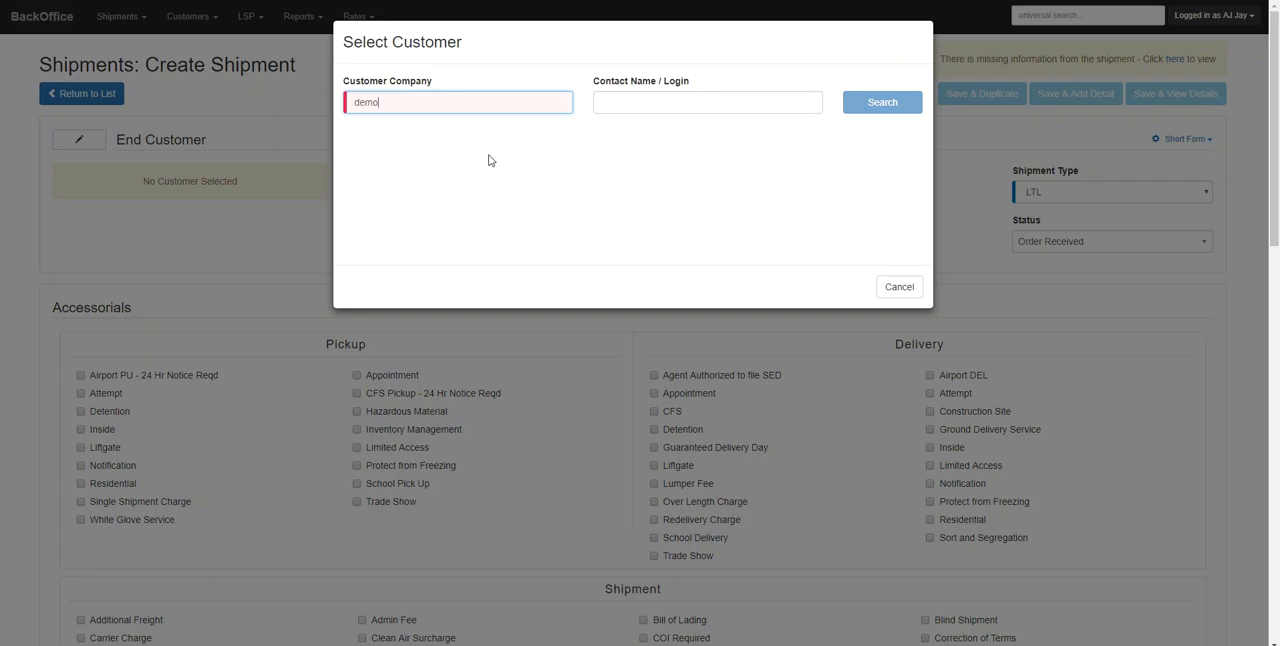
{"action": "type", "text": "o"}
{"action": "left_click", "coordinate": [433, 195]}
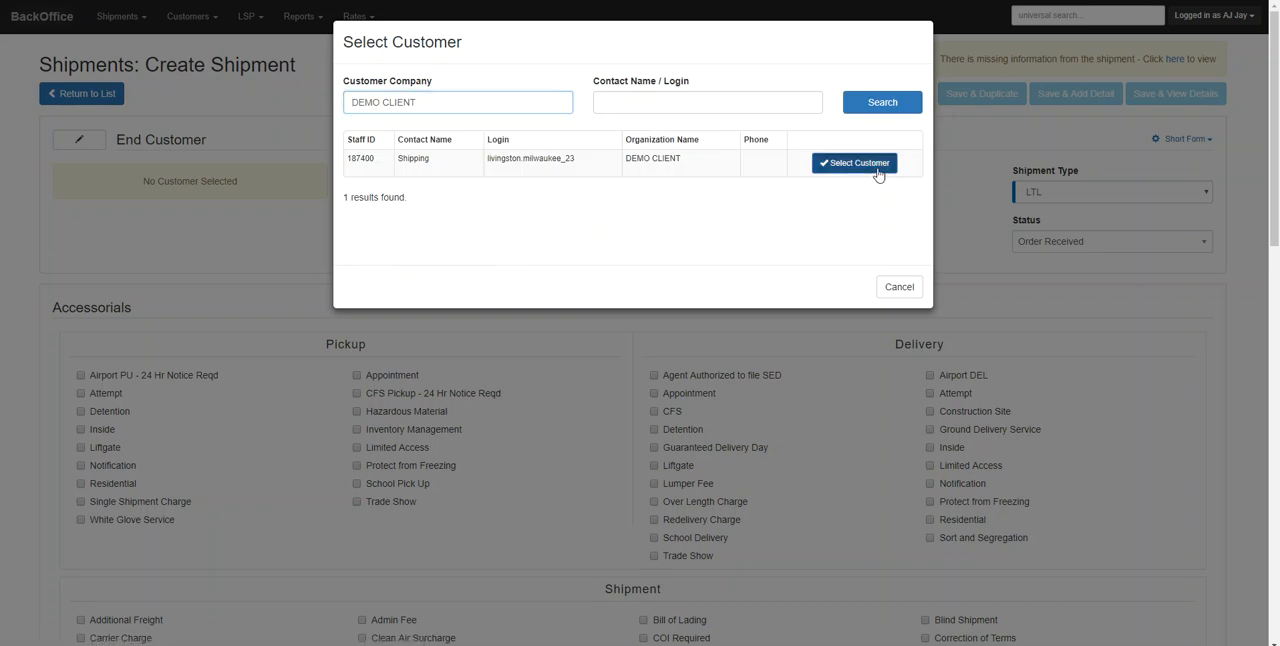
{"action": "left_click", "coordinate": [856, 163]}
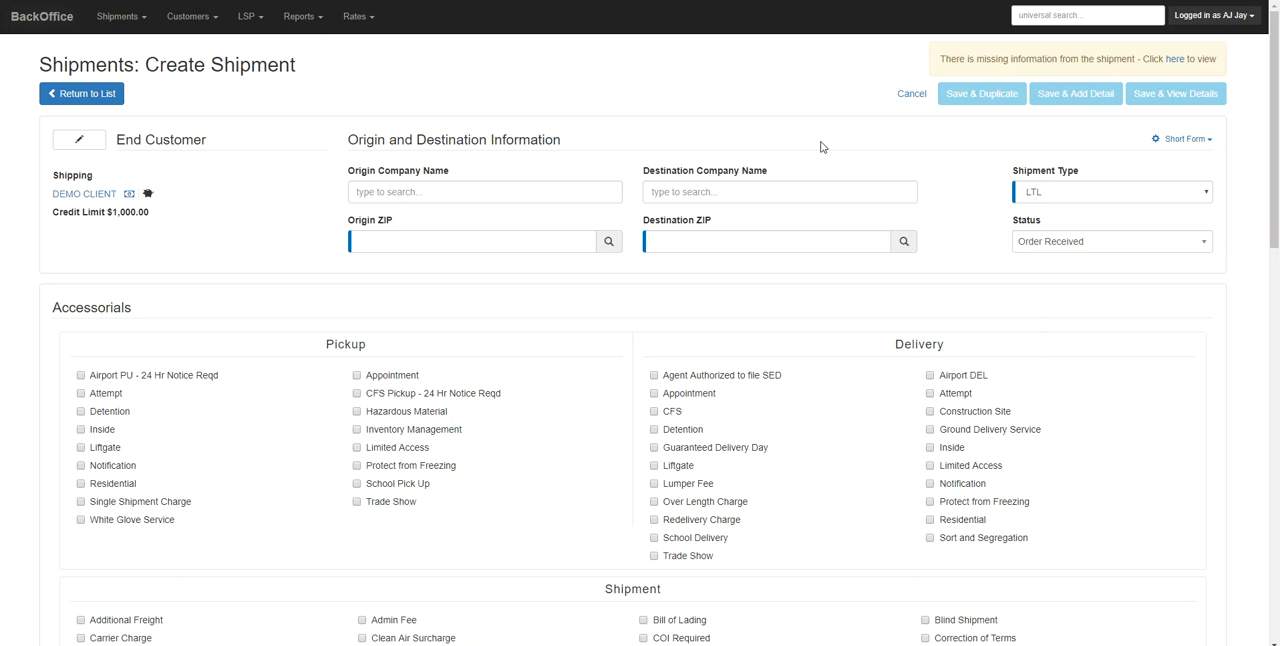
Keep the shipment type as LTL and set the origin ZIP to 90702 and the destination ZIP to 10001
{"action": "left_click", "coordinate": [1060, 194]}
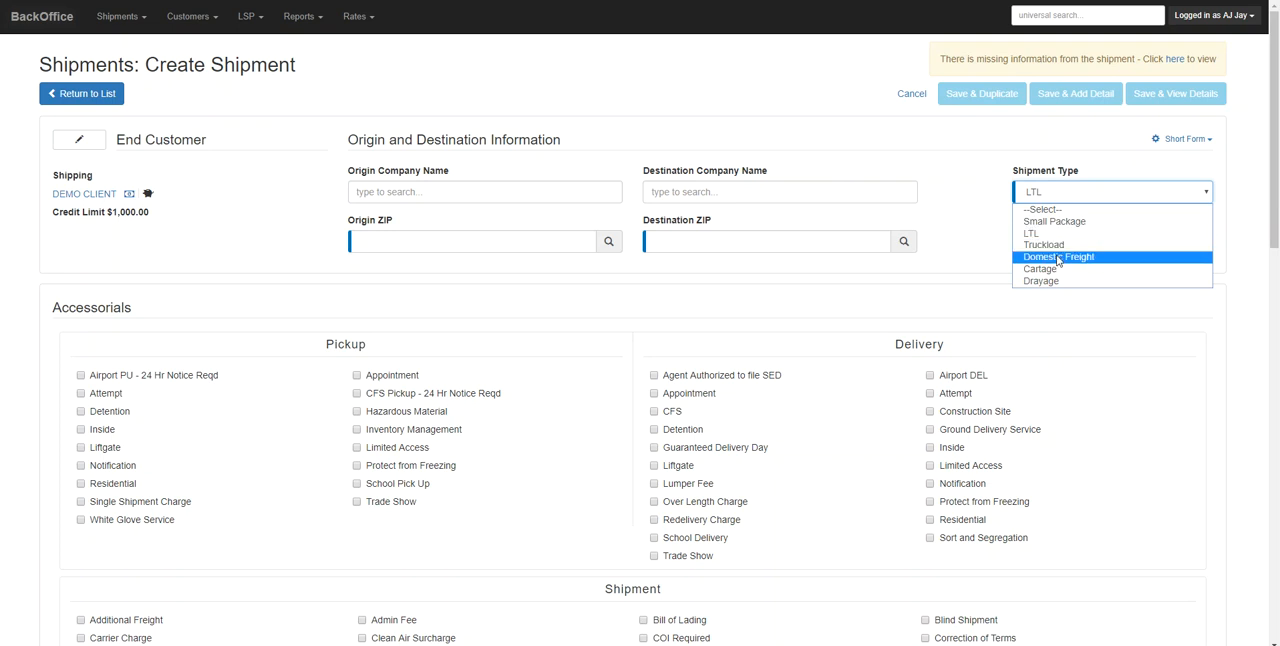
{"action": "left_click", "coordinate": [1047, 235]}
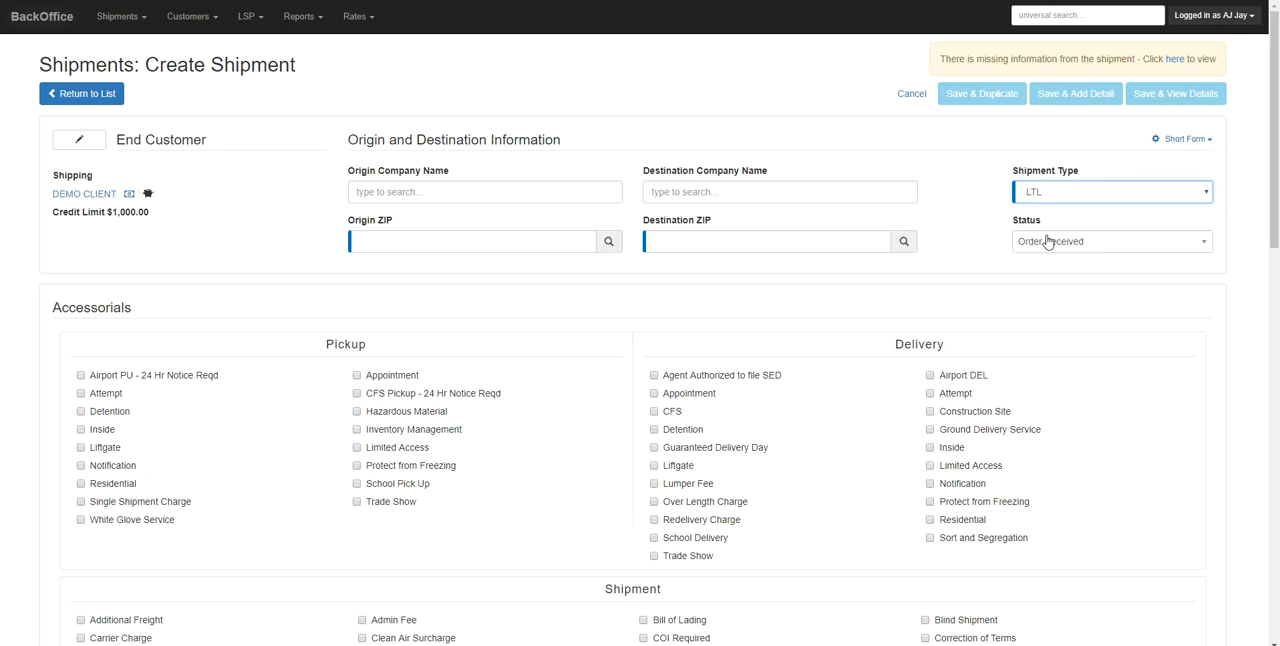
{"action": "left_click", "coordinate": [466, 247]}
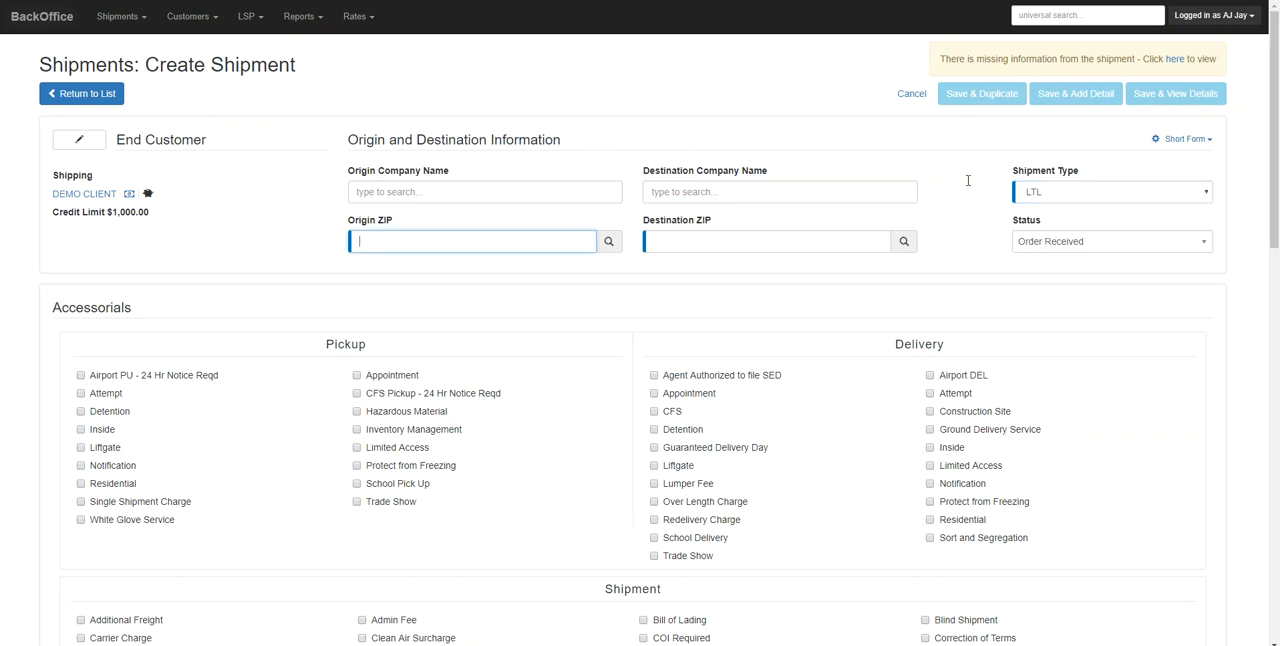
{"action": "type", "text": "90702"}
{"action": "key", "text": "Tab"}
{"action": "key", "text": "Tab"}
{"action": "type", "text": "10"}
{"action": "key", "text": "Tab"}
{"action": "key", "text": "Tab"}
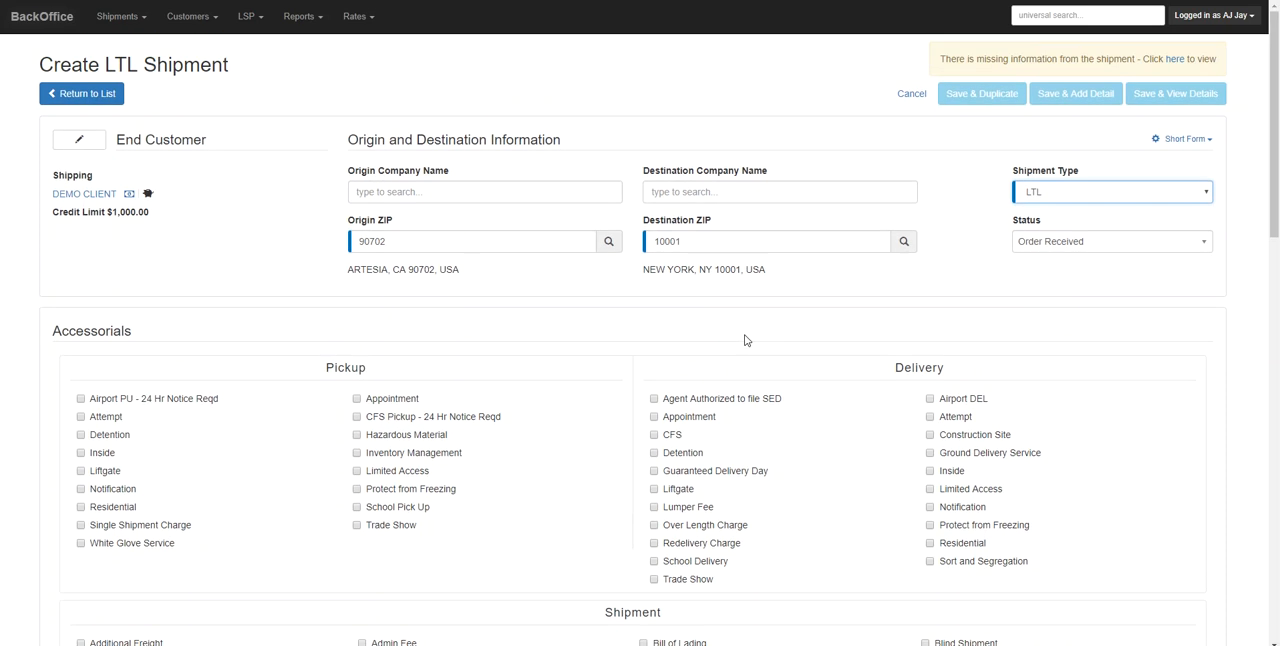
Fill in the first item to ship with handling quantity 1, 25 pieces, total weight 500 and the description "Items"
{"action": "scroll", "coordinate": [748, 337], "scroll_direction": "down", "scroll_amount": 3}
{"action": "left_click_drag", "start_coordinate": [1275, 290], "coordinate": [1267, 429]}
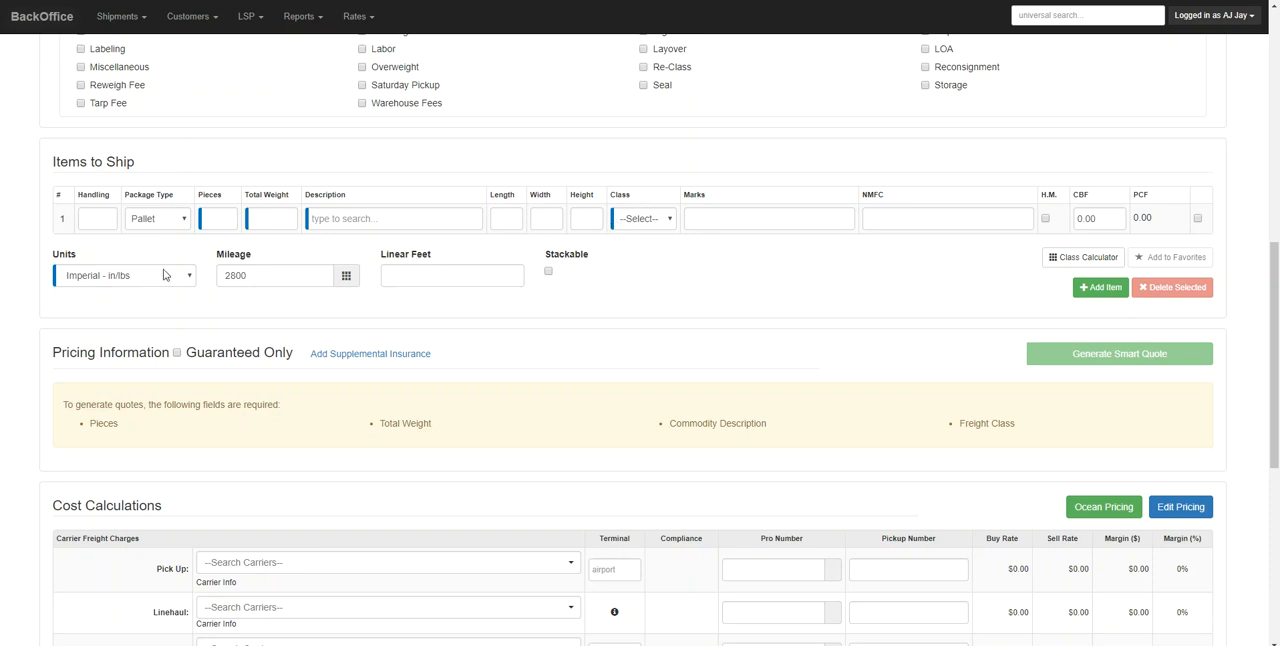
{"action": "left_click", "coordinate": [108, 214]}
{"action": "left_click", "coordinate": [228, 222]}
{"action": "key", "text": "BackSpace"}
{"action": "key", "text": "BackSpace"}
{"action": "type", "text": "25"}
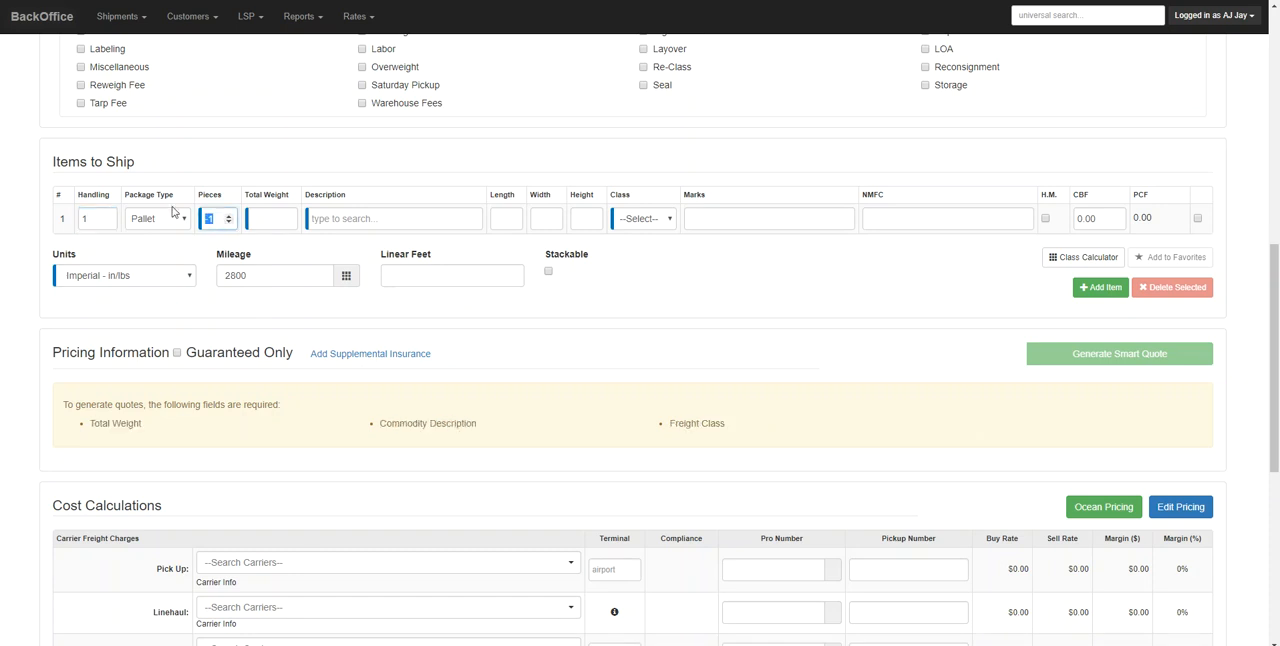
{"action": "key", "text": "Tab"}
{"action": "type", "text": "500"}
{"action": "key", "text": "Tab"}
{"action": "type", "text": "l"}
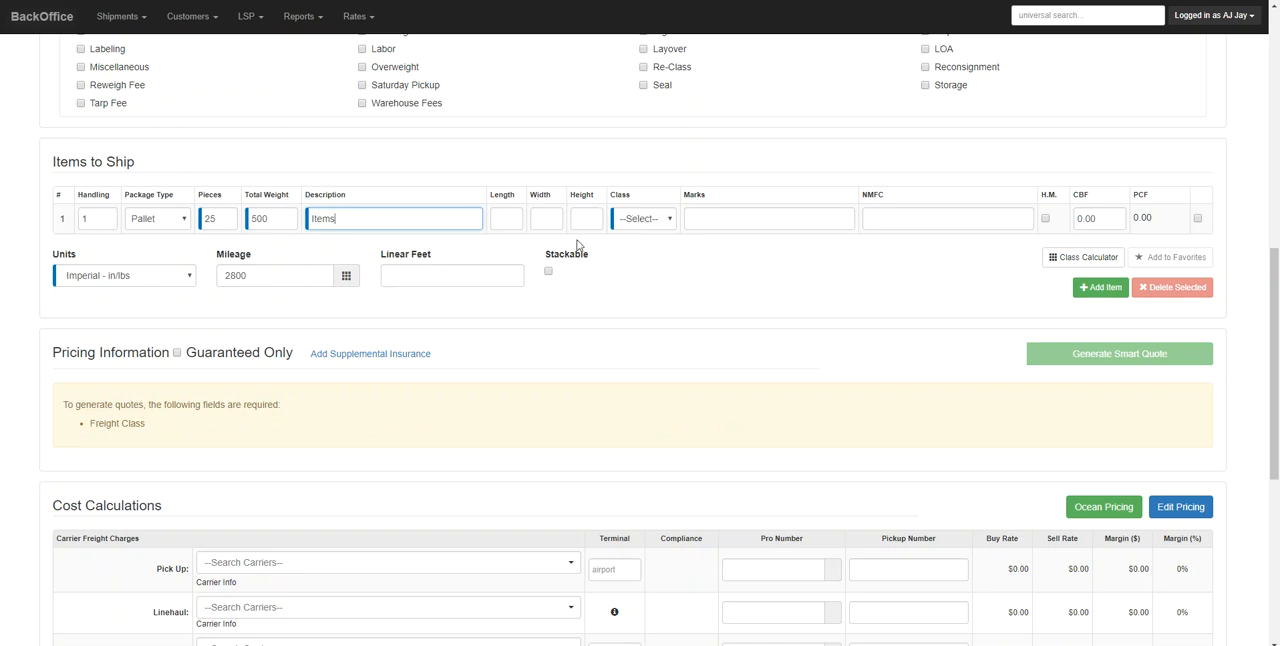
Set the item's length, width and height to 48 each and keep freight class 125
{"action": "left_click", "coordinate": [508, 220]}
{"action": "type", "text": "48"}
{"action": "key", "text": "Tab"}
{"action": "type", "text": "48"}
{"action": "key", "text": "Tab"}
{"action": "type", "text": "48"}
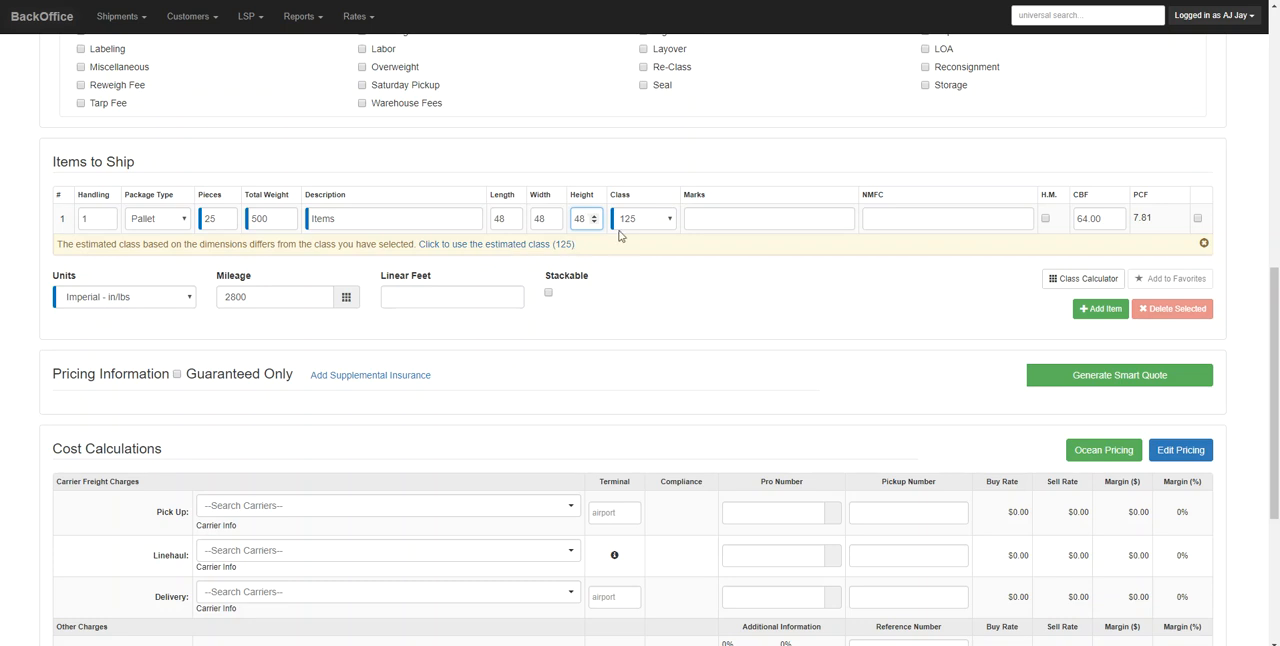
{"action": "left_click", "coordinate": [658, 224]}
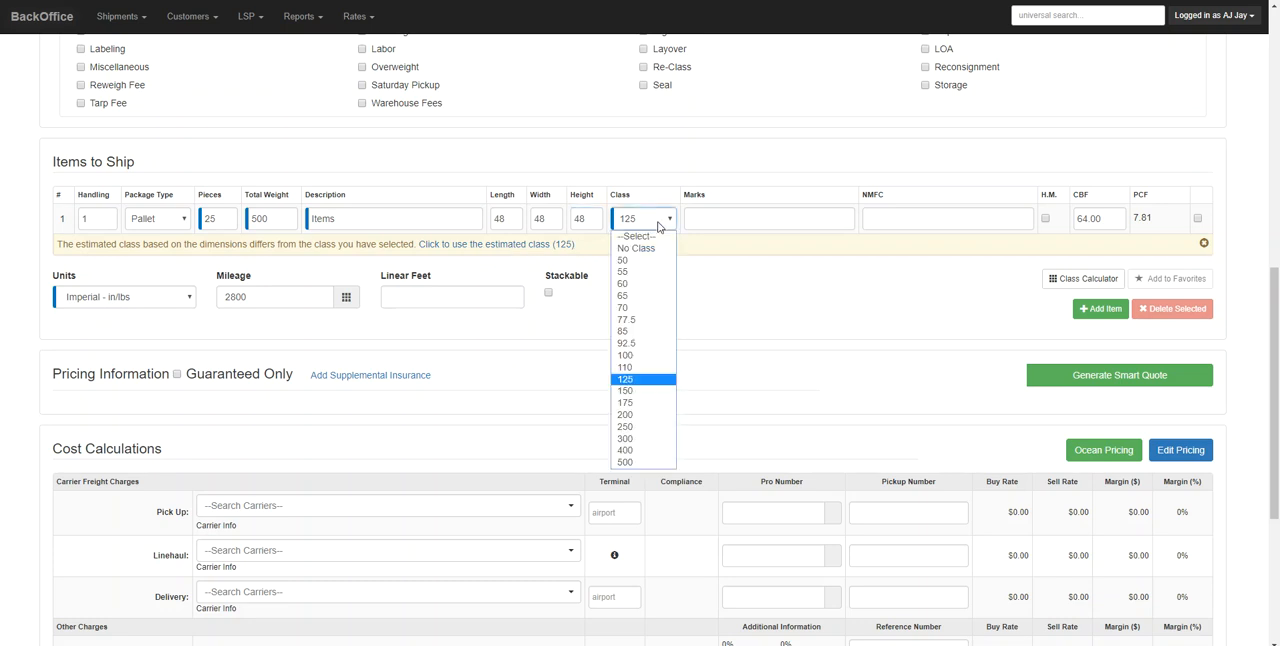
{"action": "left_click", "coordinate": [794, 300]}
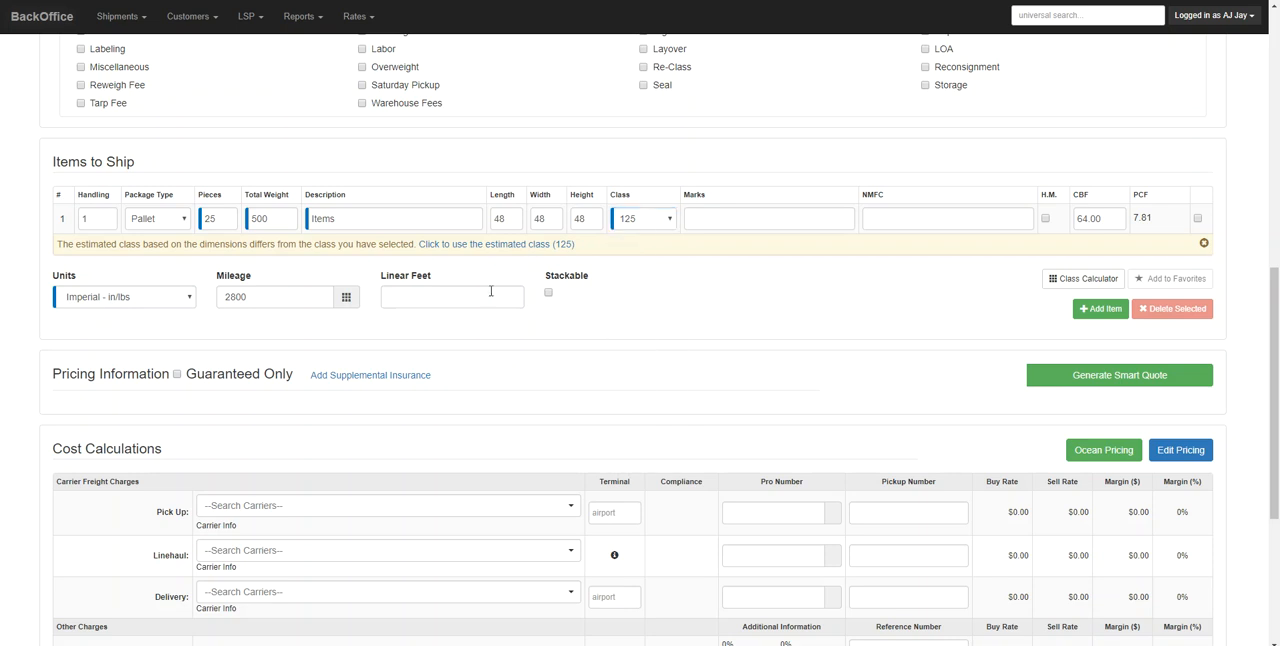
Generate a smart quote for the shipment
{"action": "scroll", "coordinate": [781, 256], "scroll_direction": "down", "scroll_amount": 1}
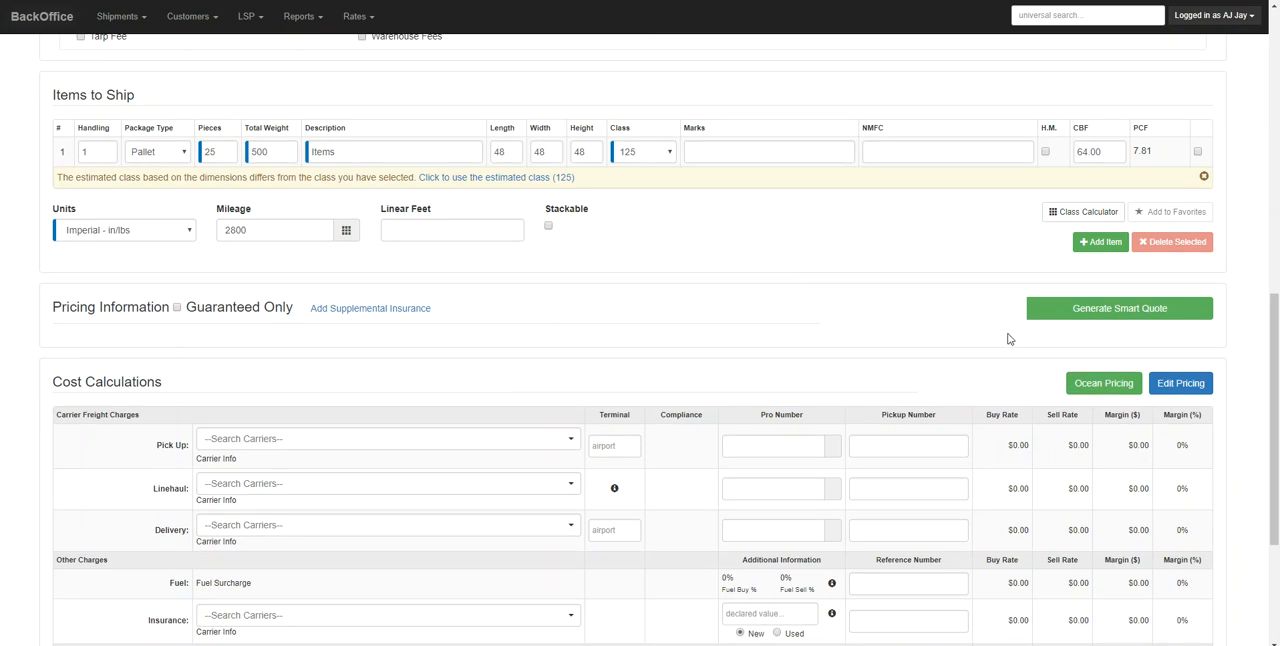
{"action": "left_click", "coordinate": [1105, 312]}
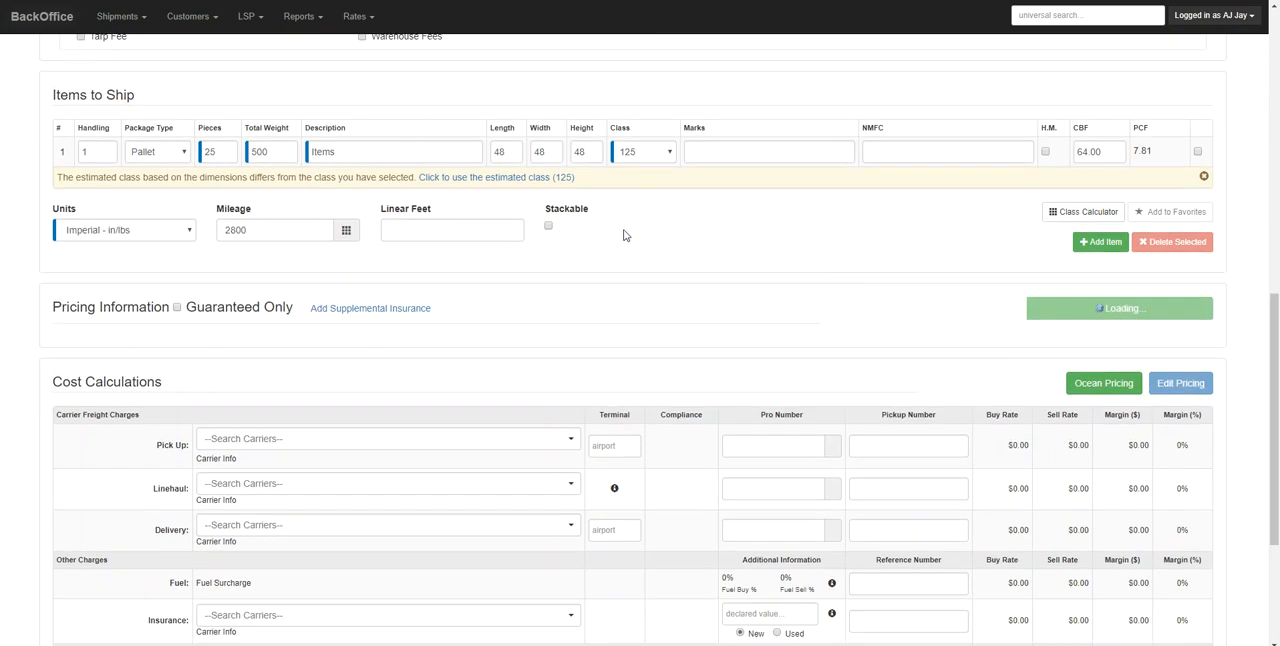
{"action": "scroll", "coordinate": [1234, 323], "scroll_direction": "down", "scroll_amount": 1}
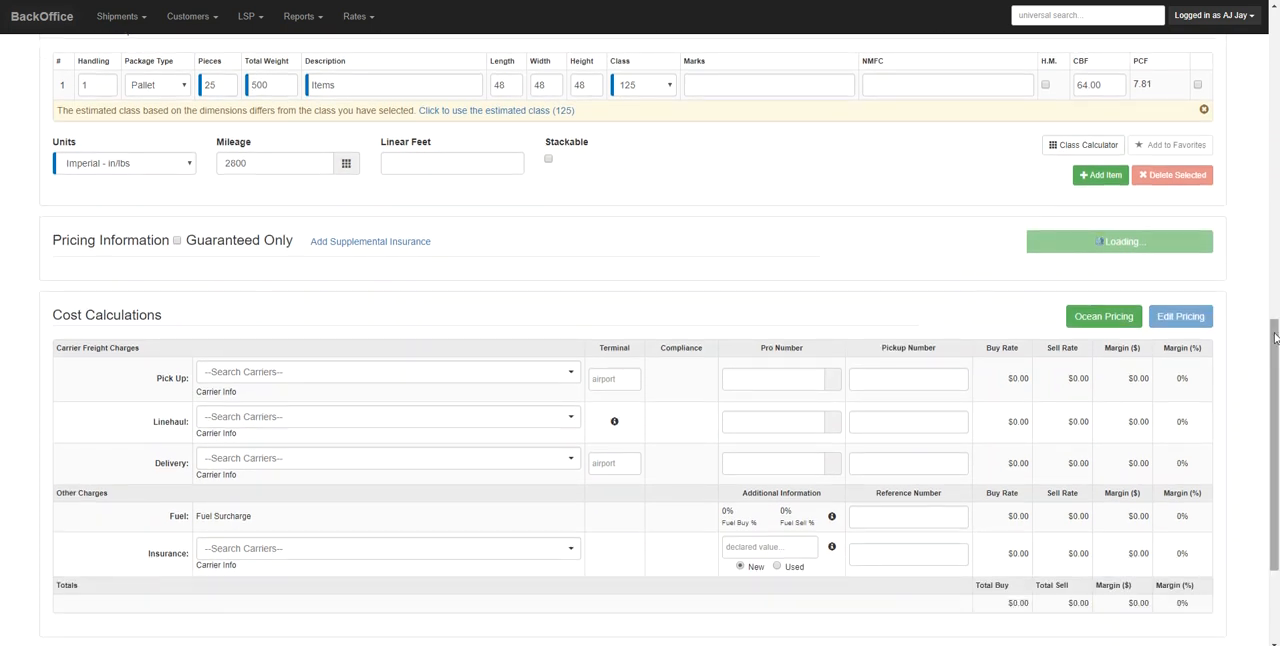
{"action": "scroll", "coordinate": [1275, 338], "scroll_direction": "down", "scroll_amount": 1}
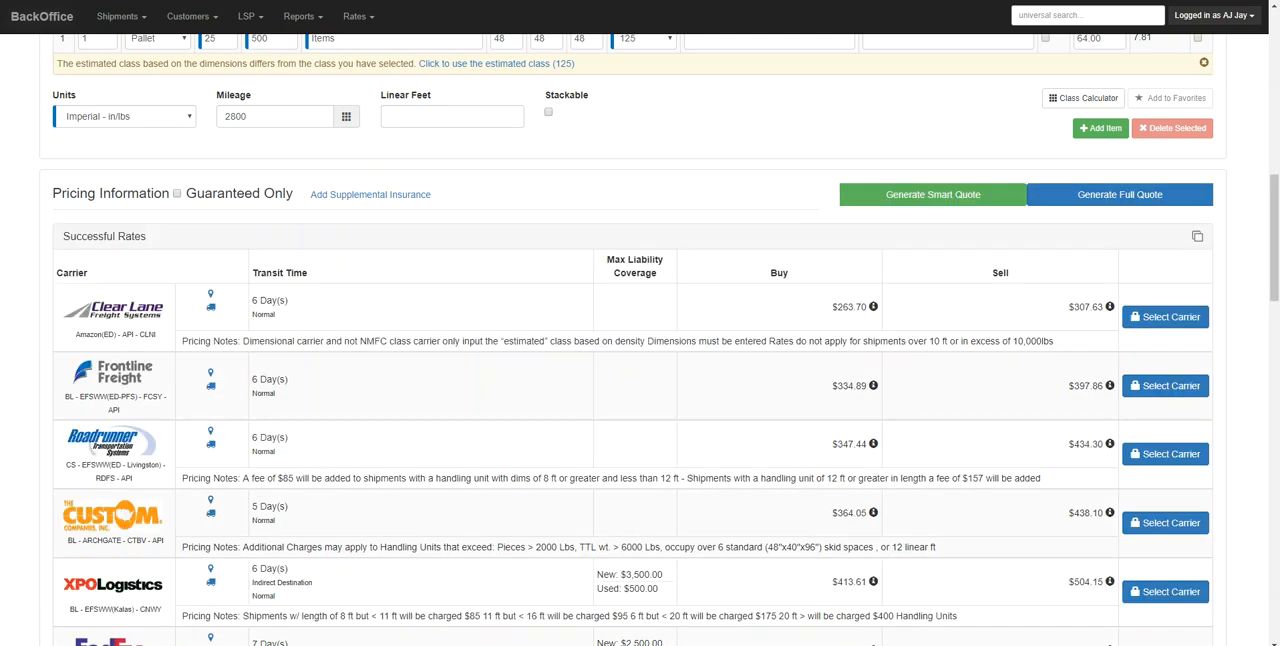
Review the successful carrier rates and select Clear Lane Freight Systems as the carrier
{"action": "left_click_drag", "start_coordinate": [1273, 248], "coordinate": [1275, 262]}
{"action": "scroll", "coordinate": [1275, 262], "scroll_direction": "down", "scroll_amount": 1}
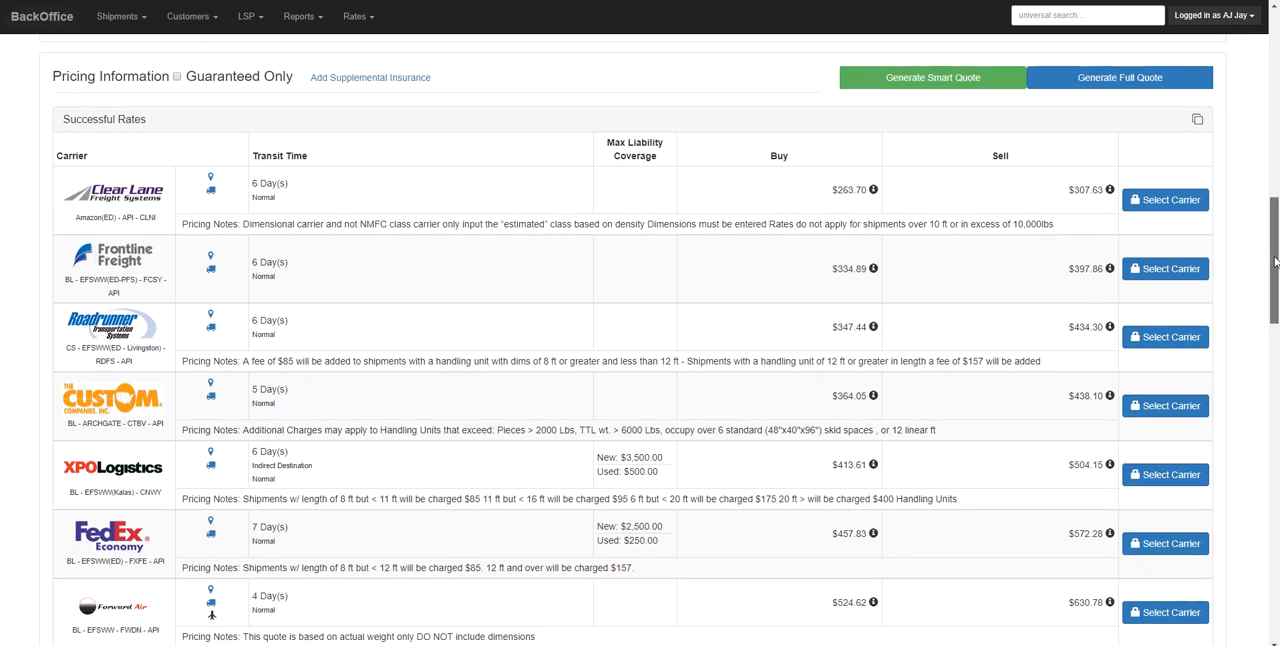
{"action": "scroll", "coordinate": [1275, 262], "scroll_direction": "down", "scroll_amount": 1}
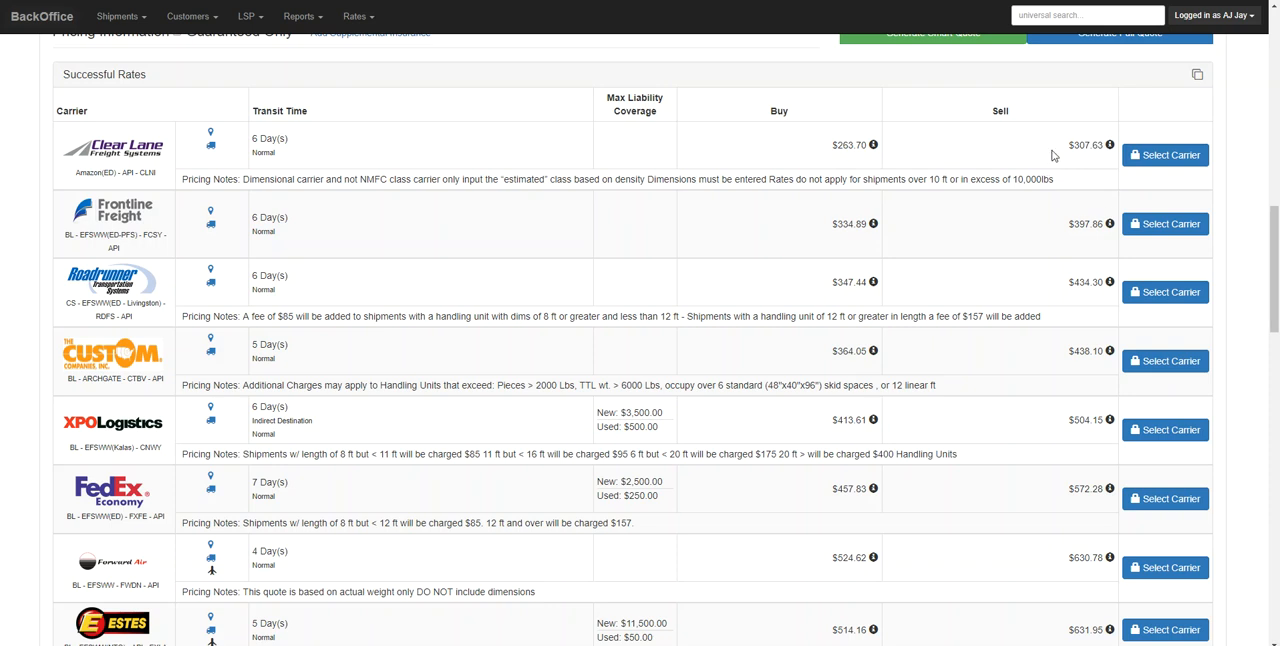
{"action": "mouse_move", "coordinate": [1274, 229]}
{"action": "left_mouse_down"}
{"action": "mouse_move", "coordinate": [1274, 247]}
{"action": "mouse_move", "coordinate": [1268, 210]}
{"action": "left_mouse_up"}
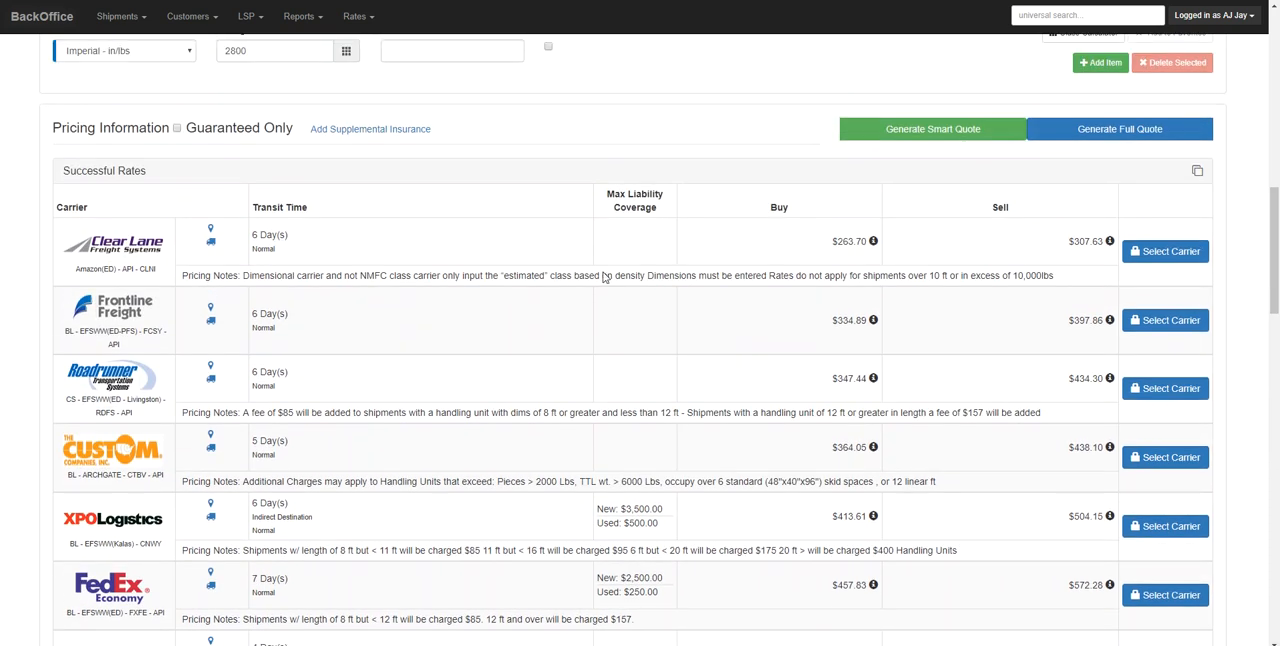
{"action": "left_click", "coordinate": [1165, 251]}
Check the cost calculations, save the shipment and open its details
{"action": "left_click_drag", "start_coordinate": [1274, 257], "coordinate": [1274, 569]}
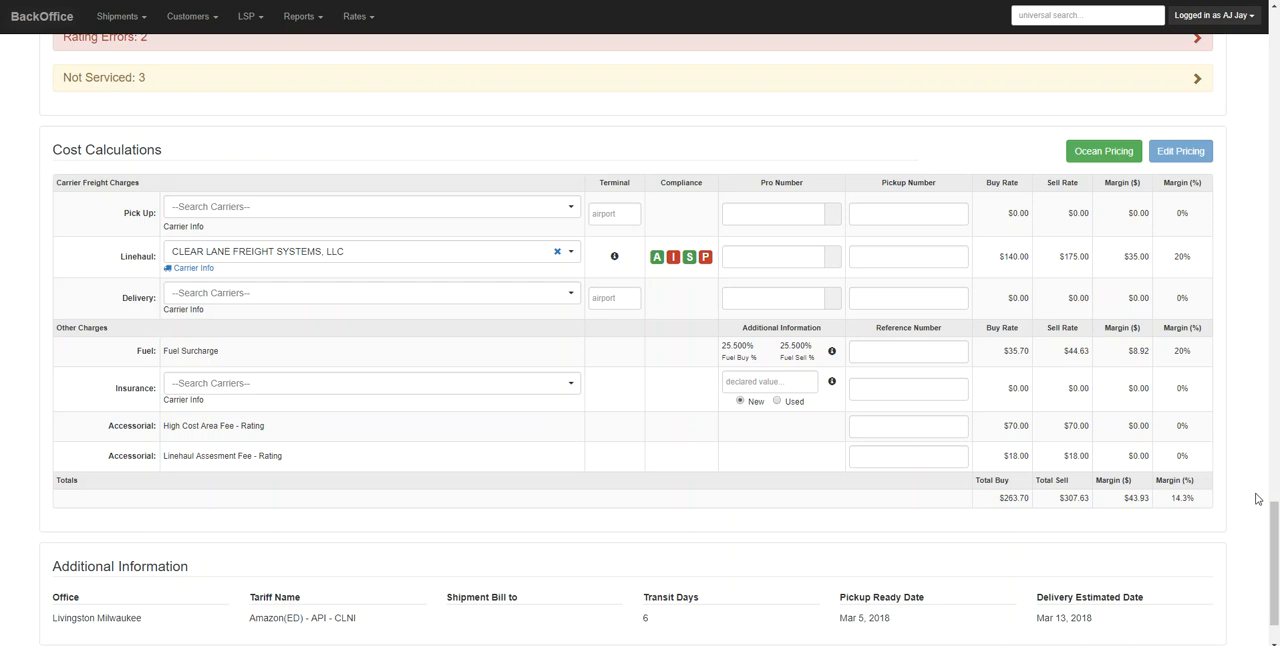
{"action": "left_click_drag", "start_coordinate": [1275, 533], "coordinate": [1275, 560]}
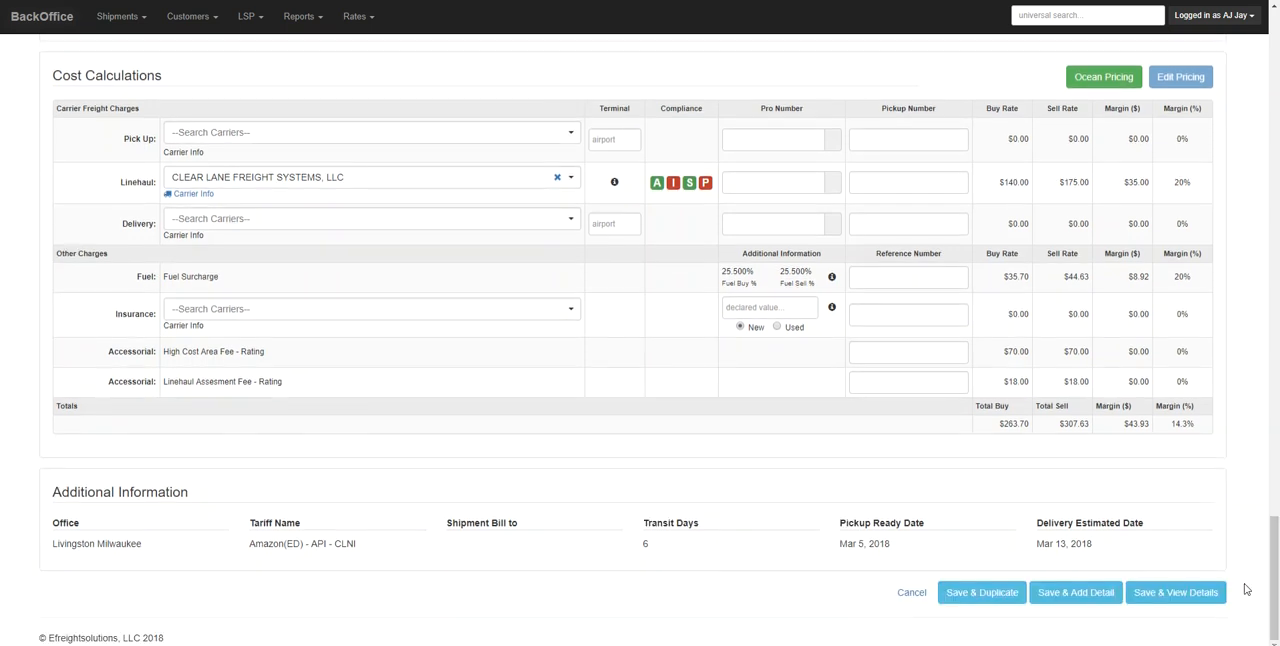
{"action": "left_click", "coordinate": [1198, 594]}
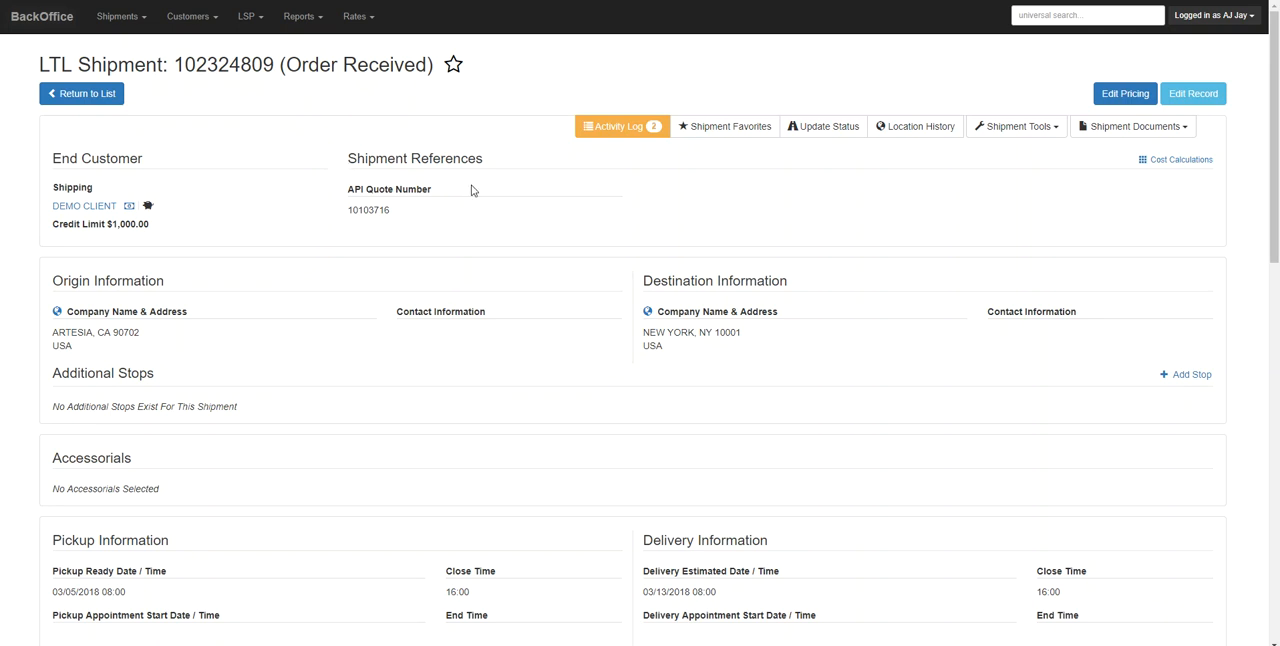
Open the Quote Sheet document of the saved shipment
{"action": "left_click", "coordinate": [1122, 130]}
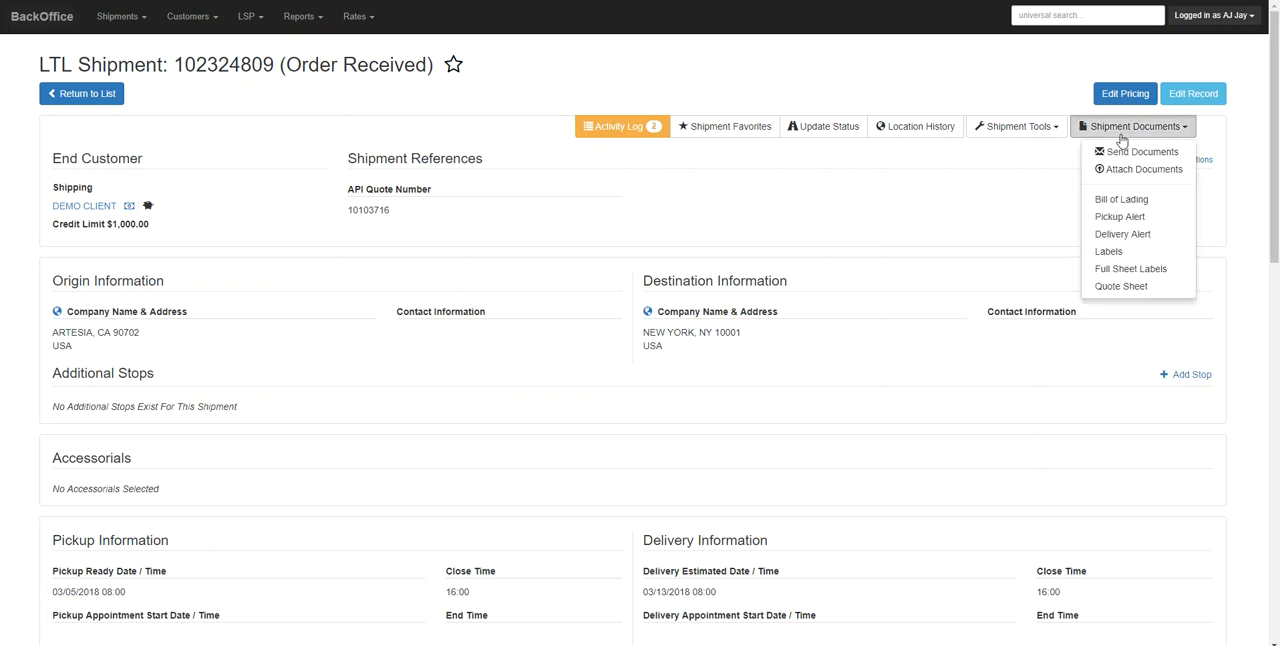
{"action": "left_click", "coordinate": [1116, 290]}
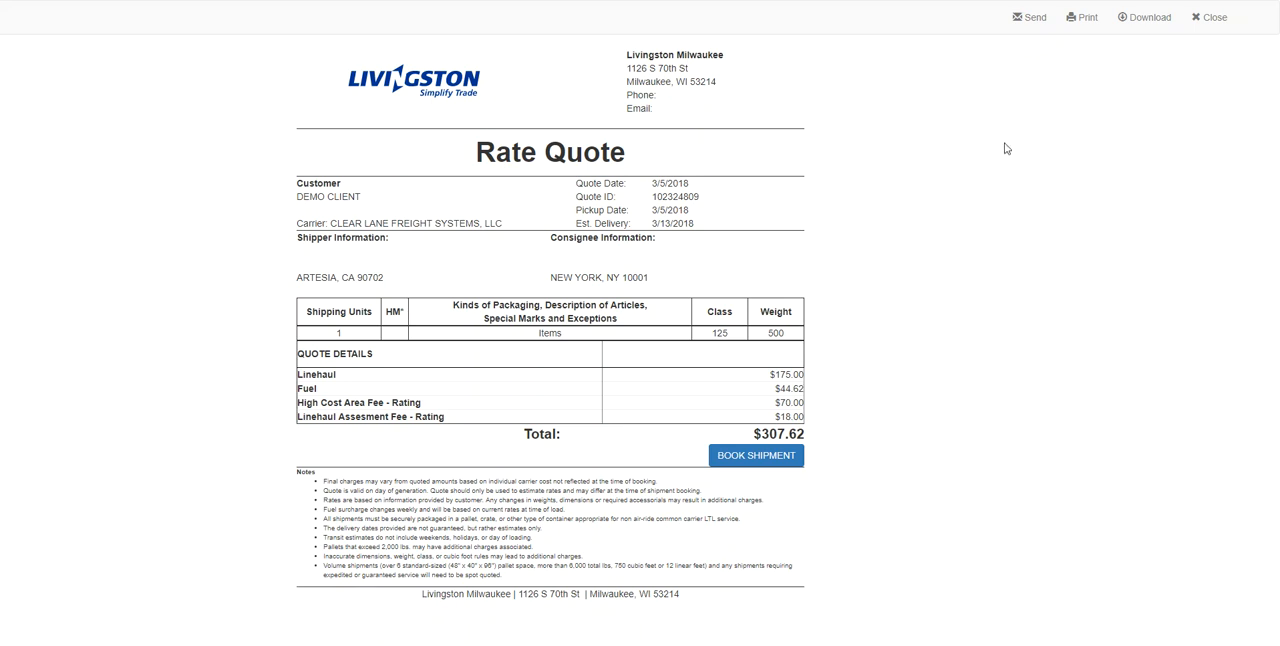
Prepare an email with the recipient's e-mail address and the Rate Quote Sheet, and close the form and quote sheet without sending
{"action": "left_click", "coordinate": [1036, 22]}
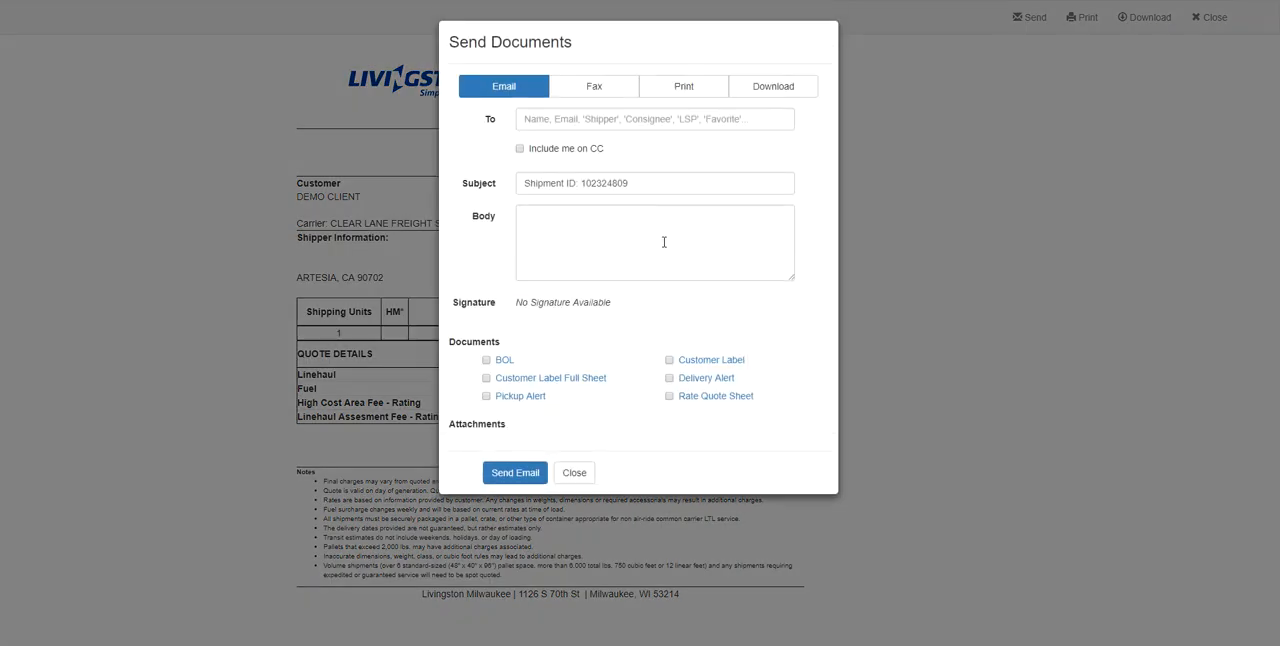
{"action": "left_click", "coordinate": [549, 121]}
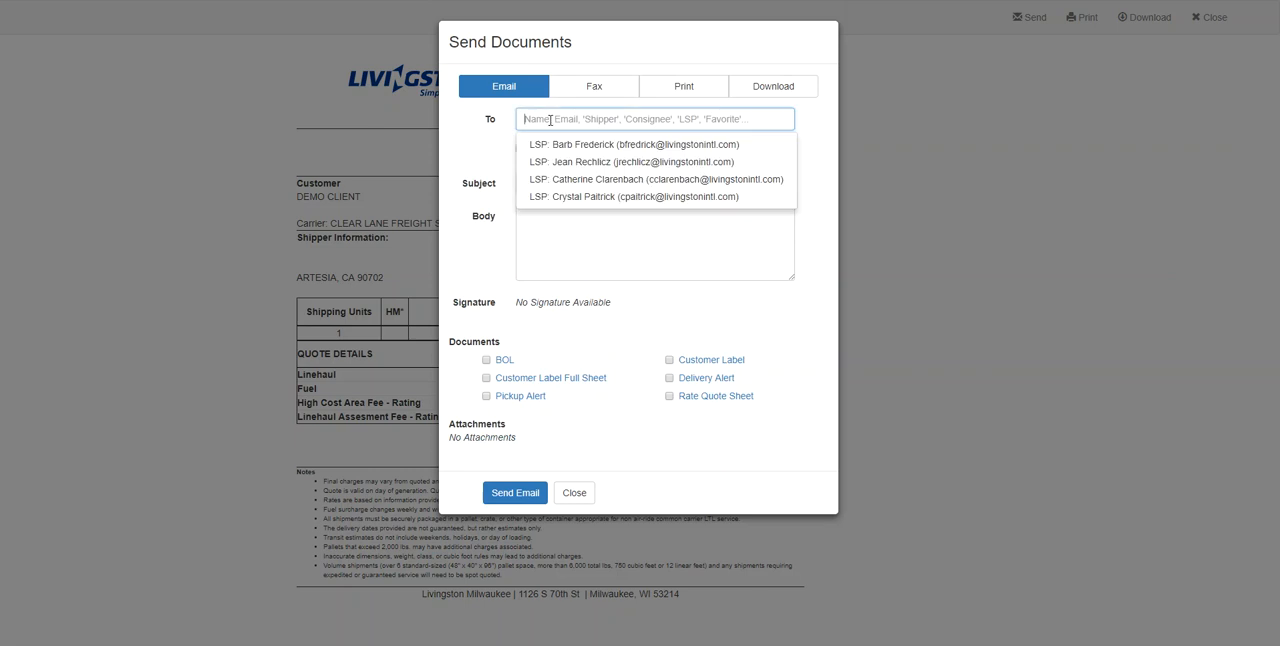
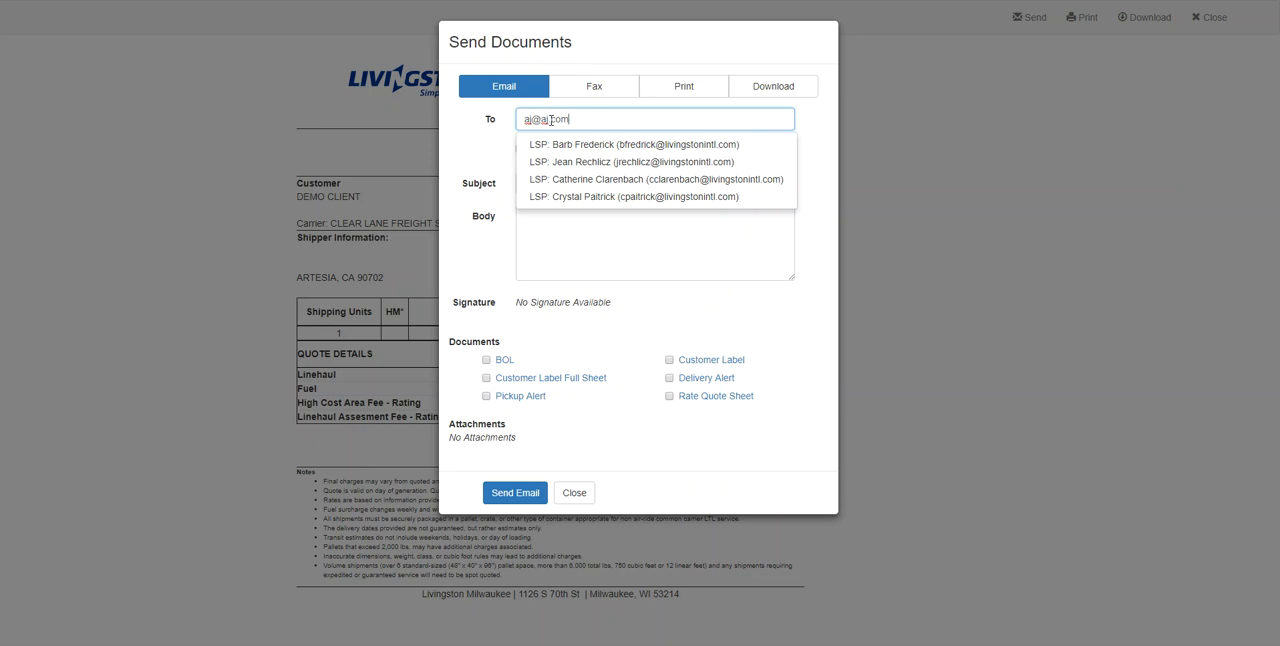
{"action": "key", "text": "Tab"}
{"action": "key", "text": "Tab"}
{"action": "key", "text": "Tab"}
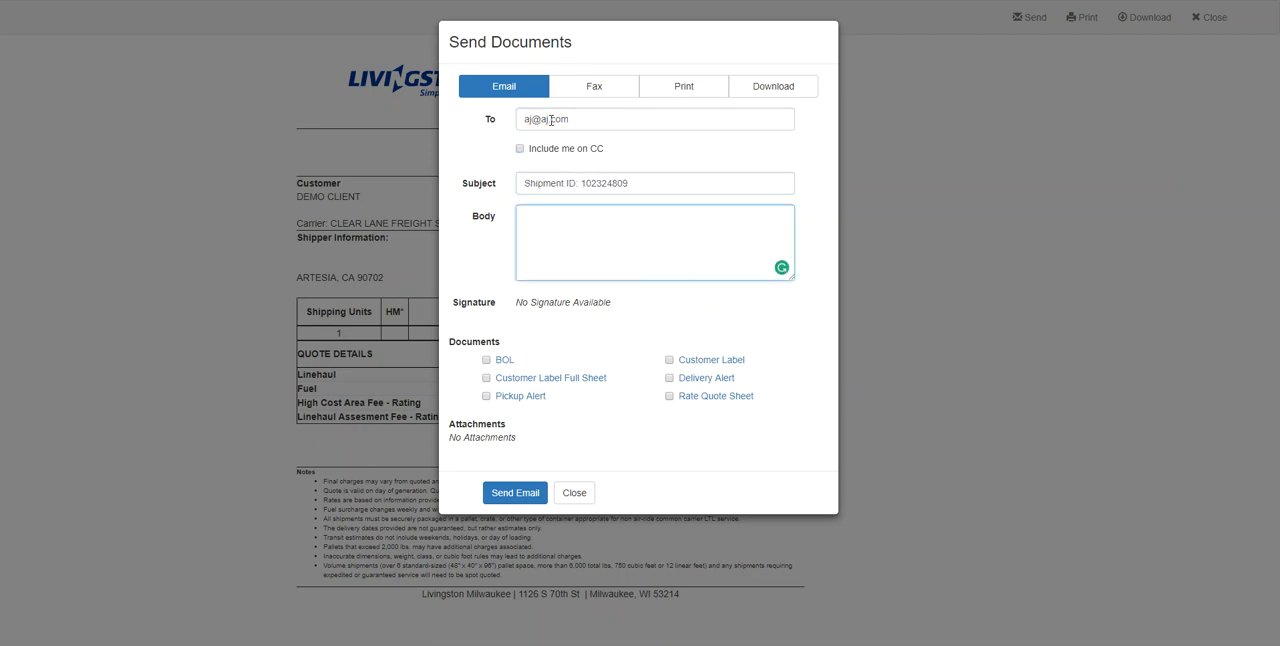
{"action": "left_click", "coordinate": [669, 396]}
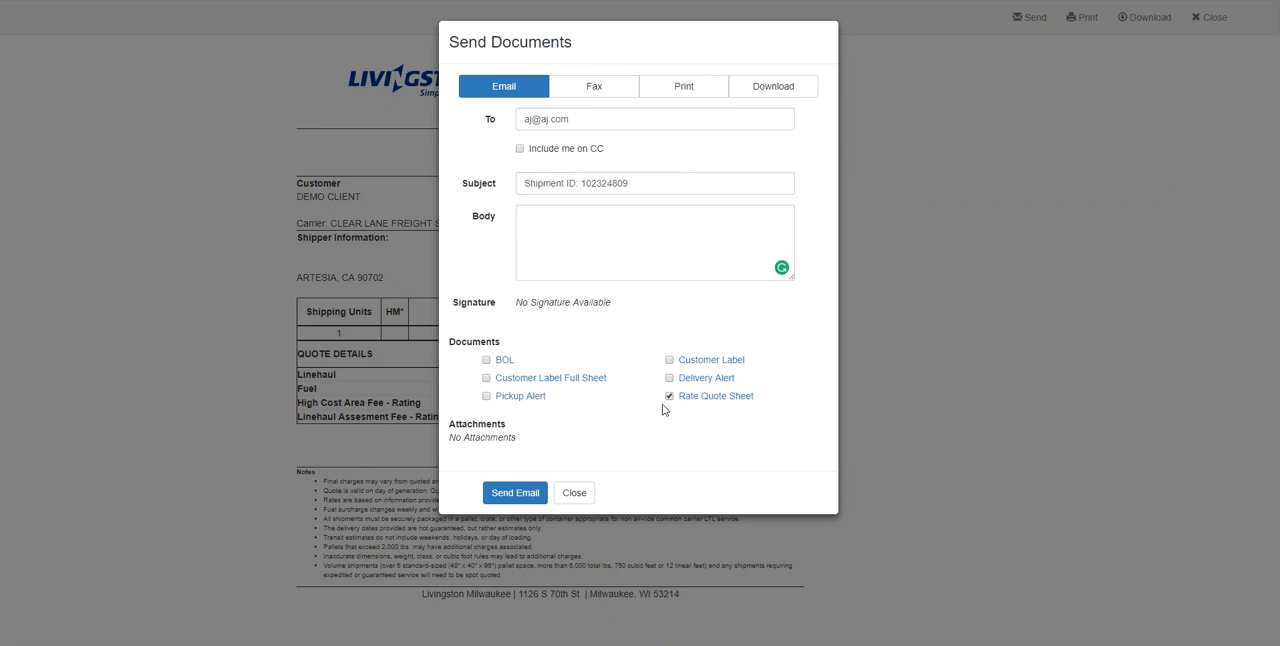
{"action": "left_click", "coordinate": [575, 493]}
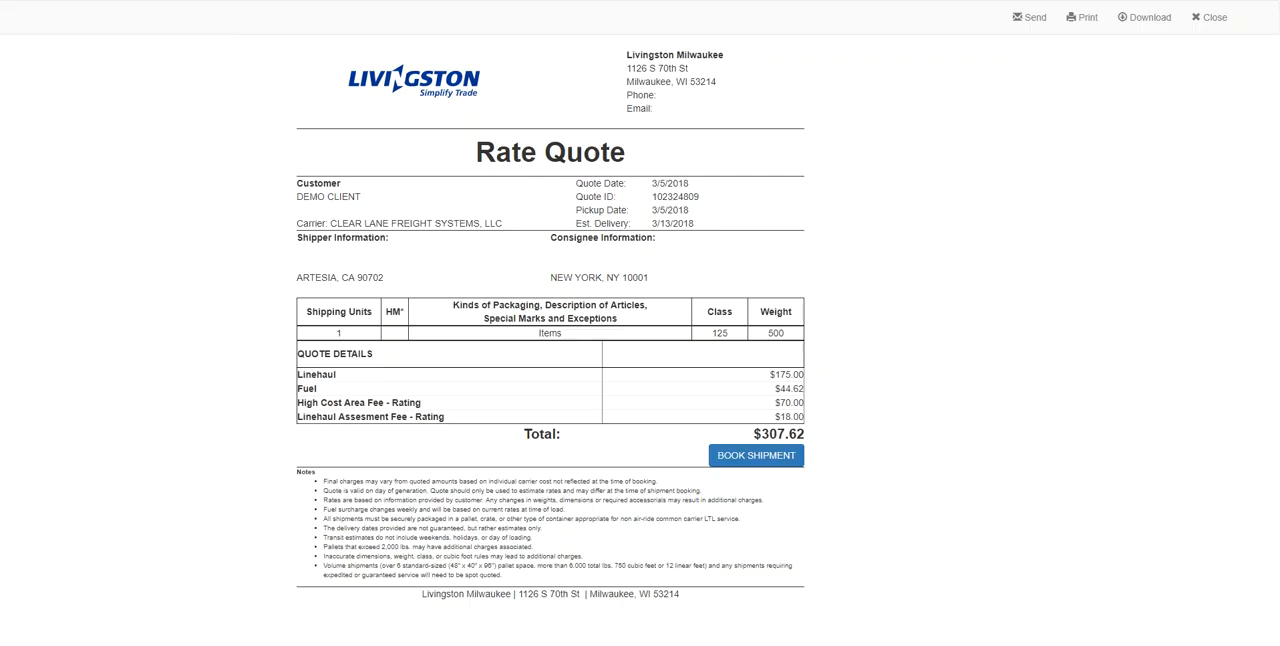
{"action": "key", "text": "ctrl+w"}
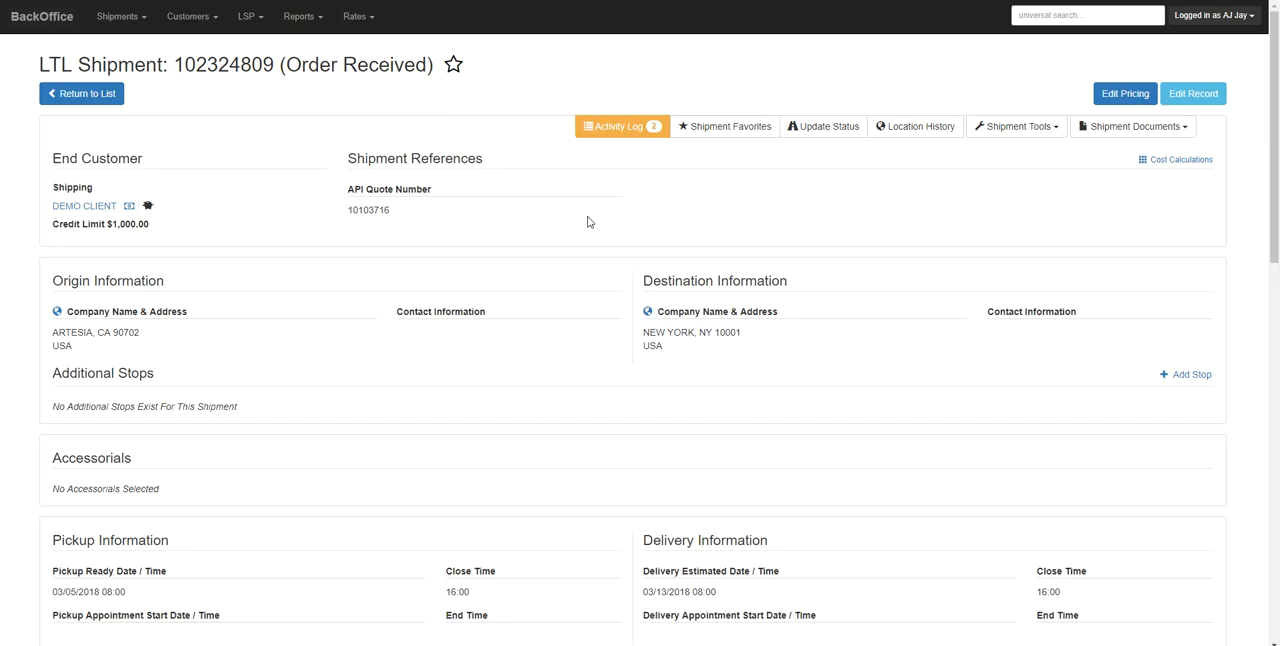